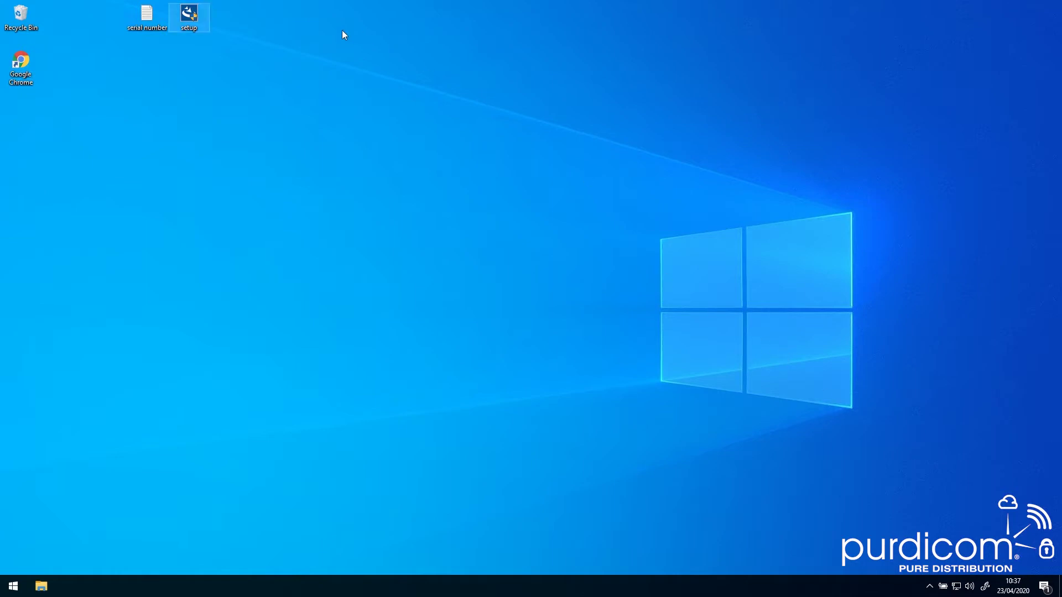
Launch the Winpower 5.7.0.3 setup, get past the Introduction, and select the serial number file
key("Return")
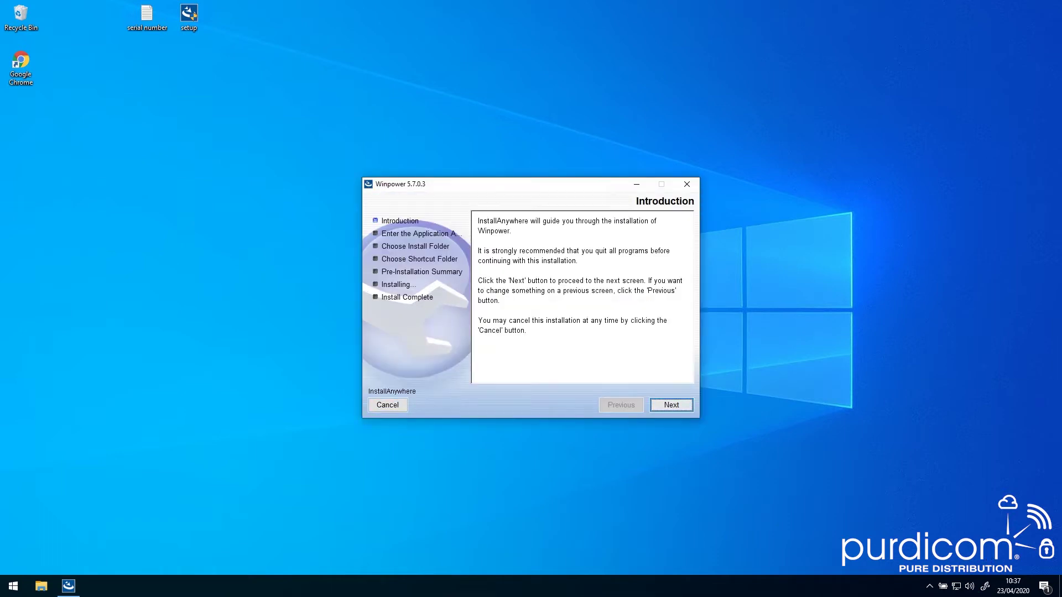
key("Return")
left_click(274, 44)
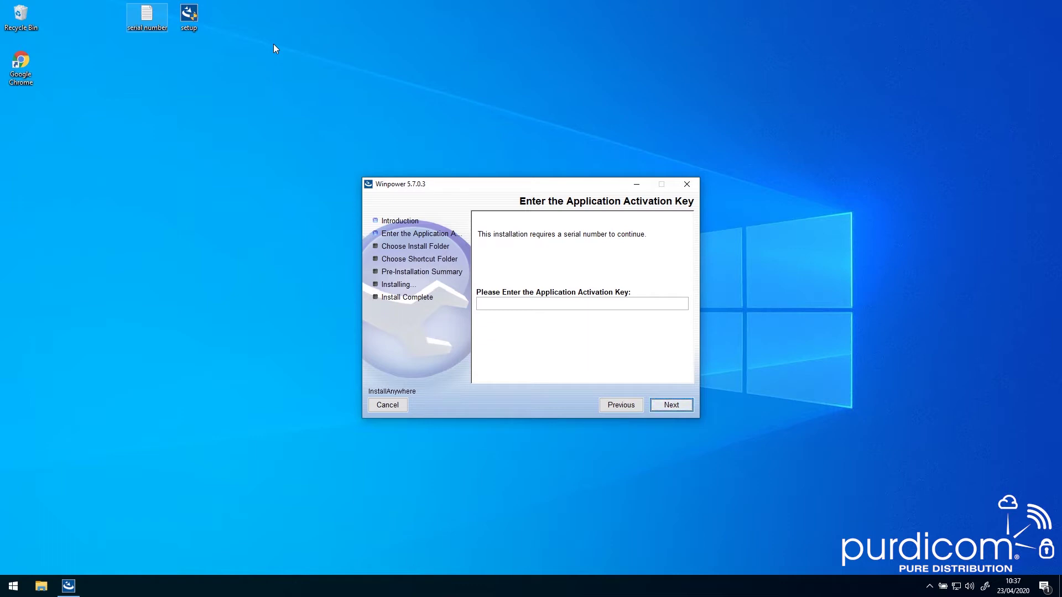
Copy the serial from its text file into the activation key field and continue
key("Return")
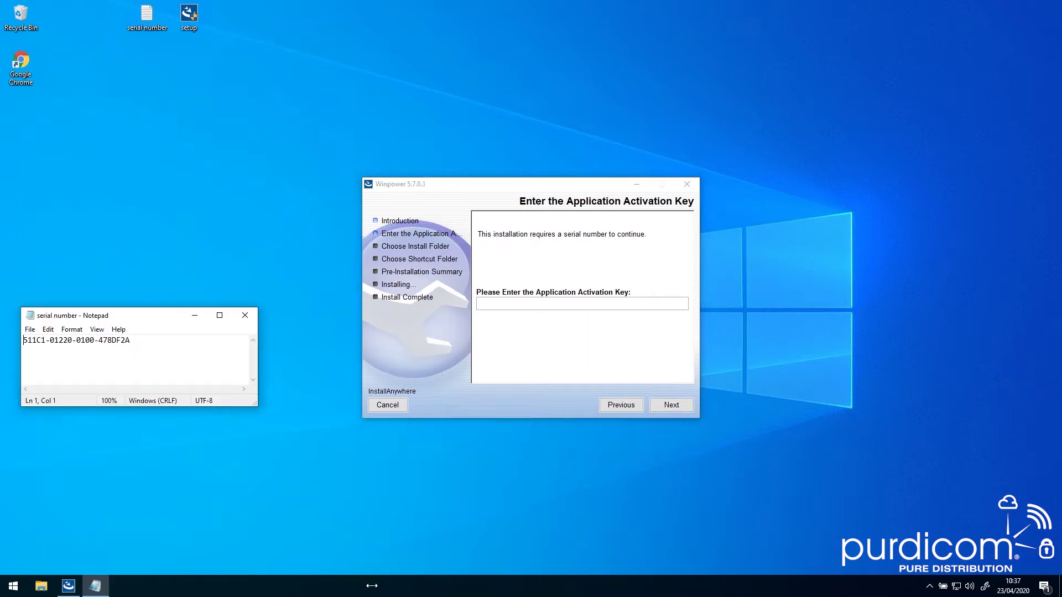
key("ctrl+a")
key("ctrl+c")
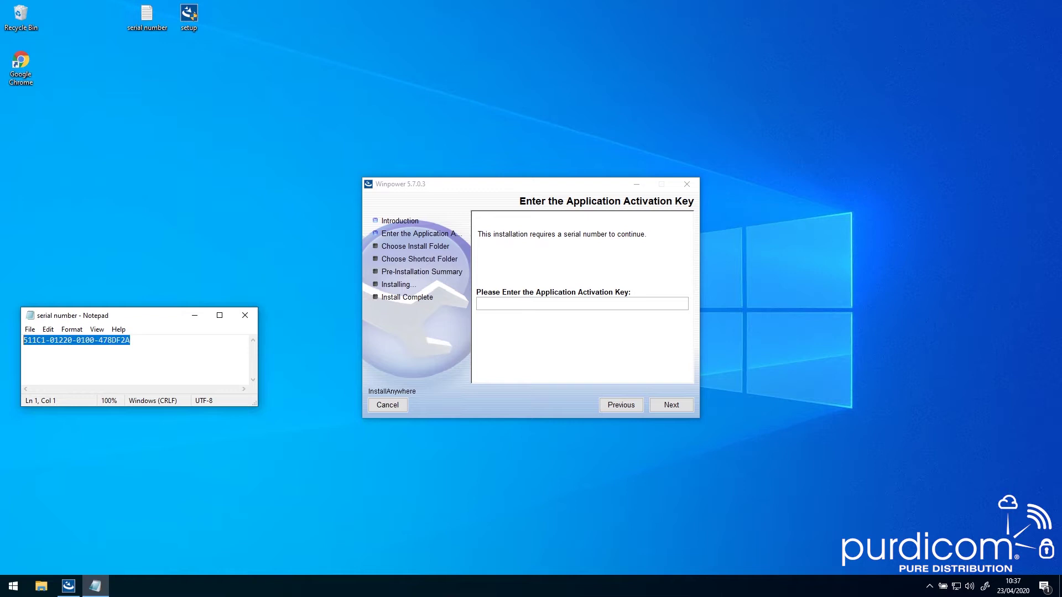
key("alt+Tab")
key("ctrl+v")
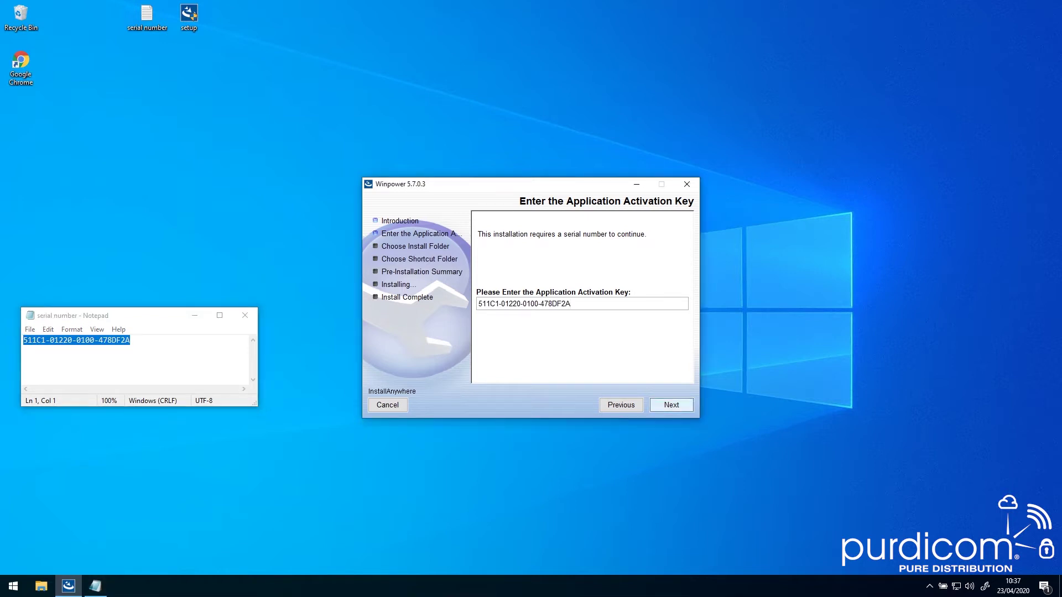
key("Return")
Install Winpower to C:\Program Files (x86)\MonitorSoftware with default shortcuts, then close the installer
key("Return")
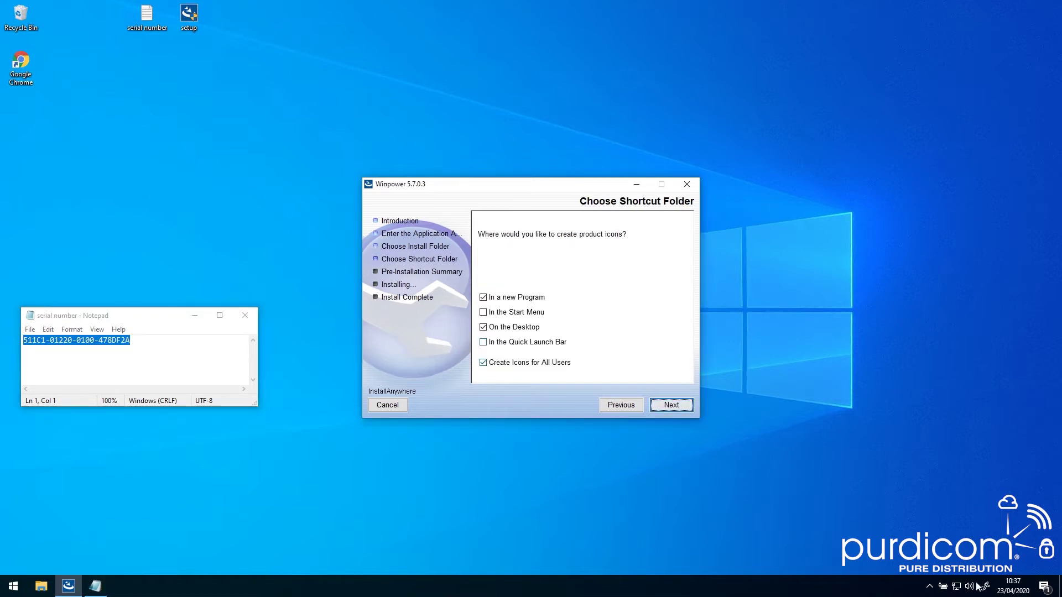
key("Tab")
key("Return")
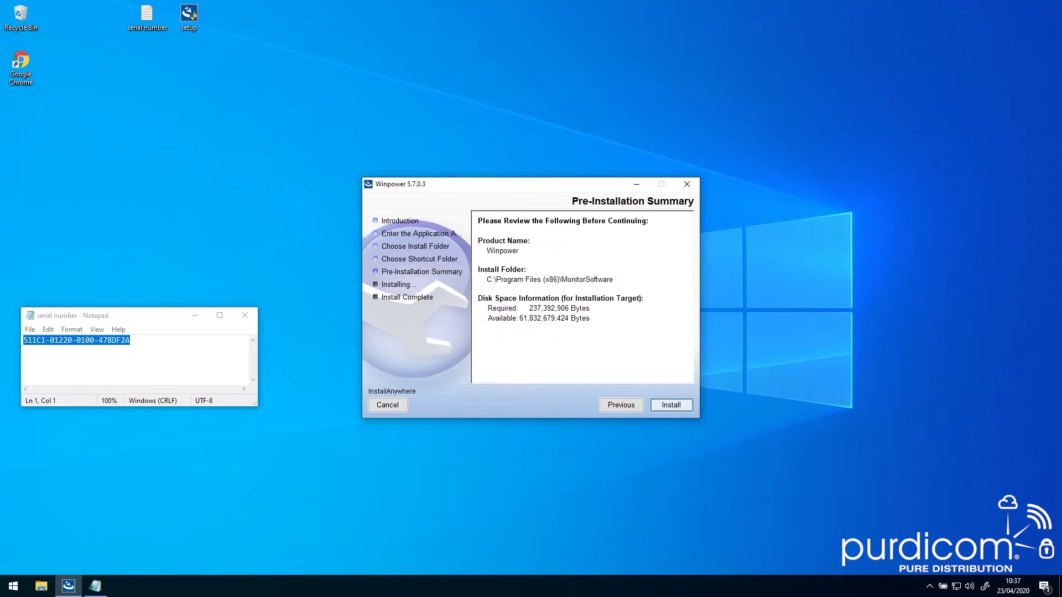
key("alt+Tab")
key("alt+F4")
key("Return")
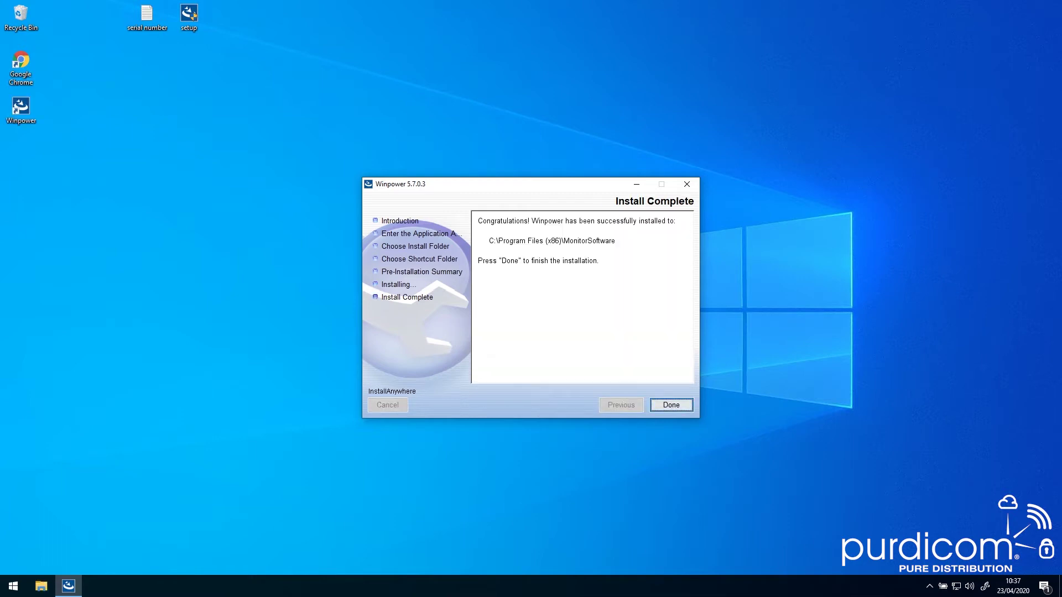
key("Return")
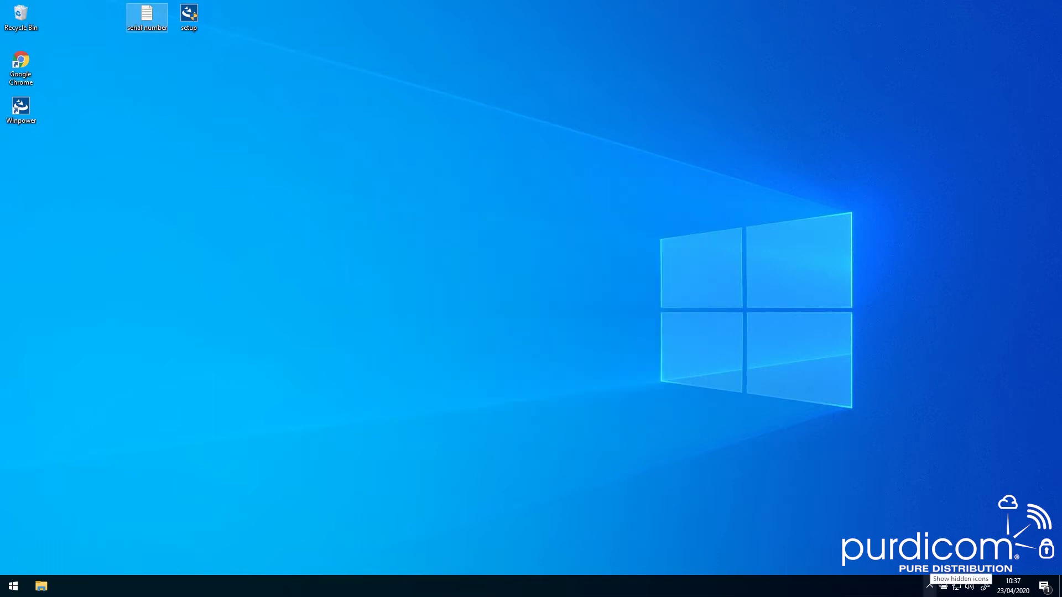
Open Winpower Manager from the system tray and change the administrator password in the wizard
left_click(930, 586)
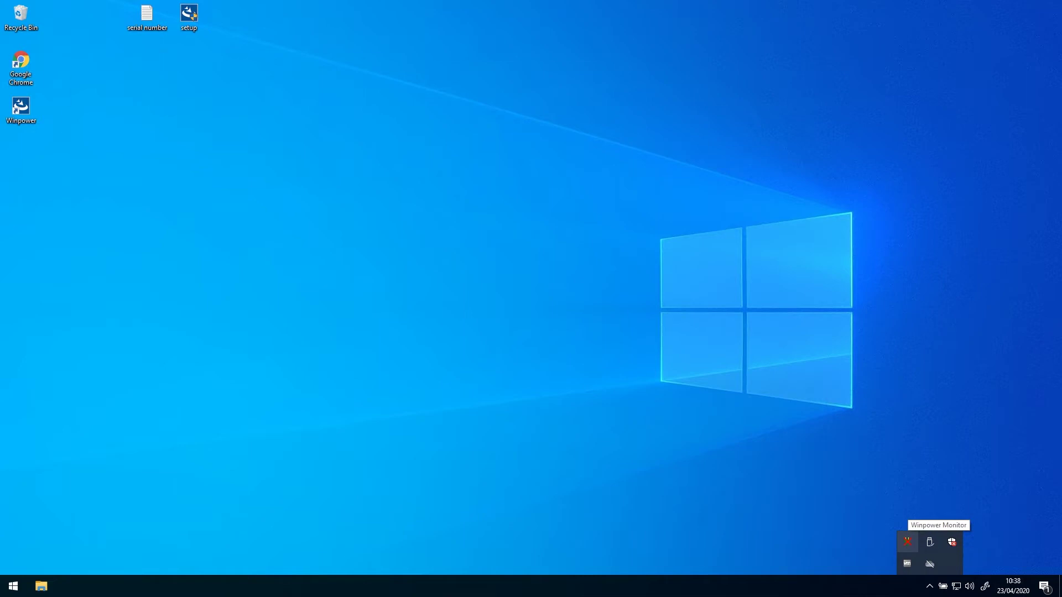
double_click(907, 542)
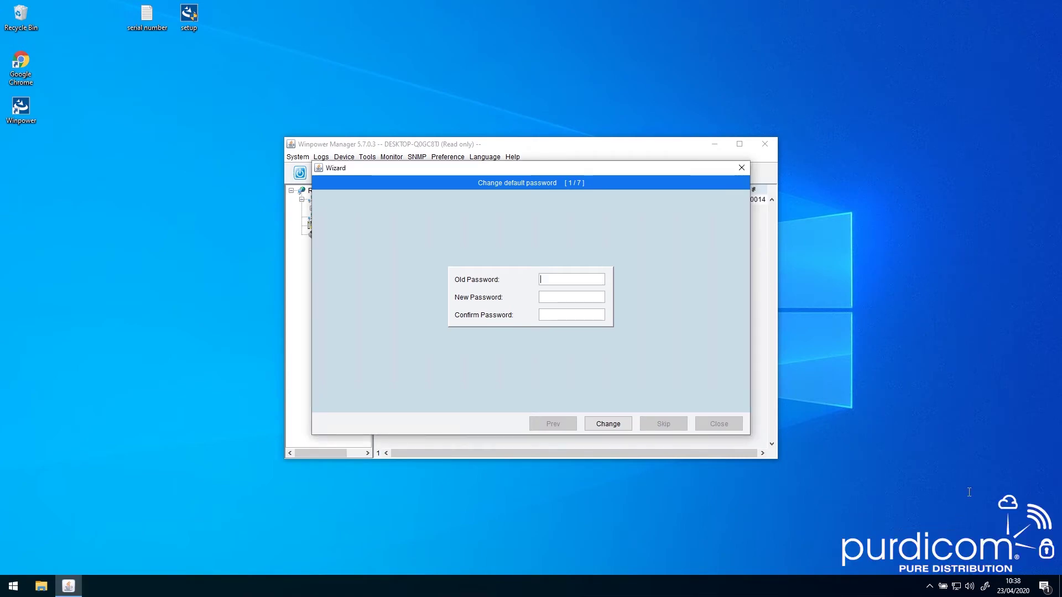
type("Administrator123456789")
key("Tab")
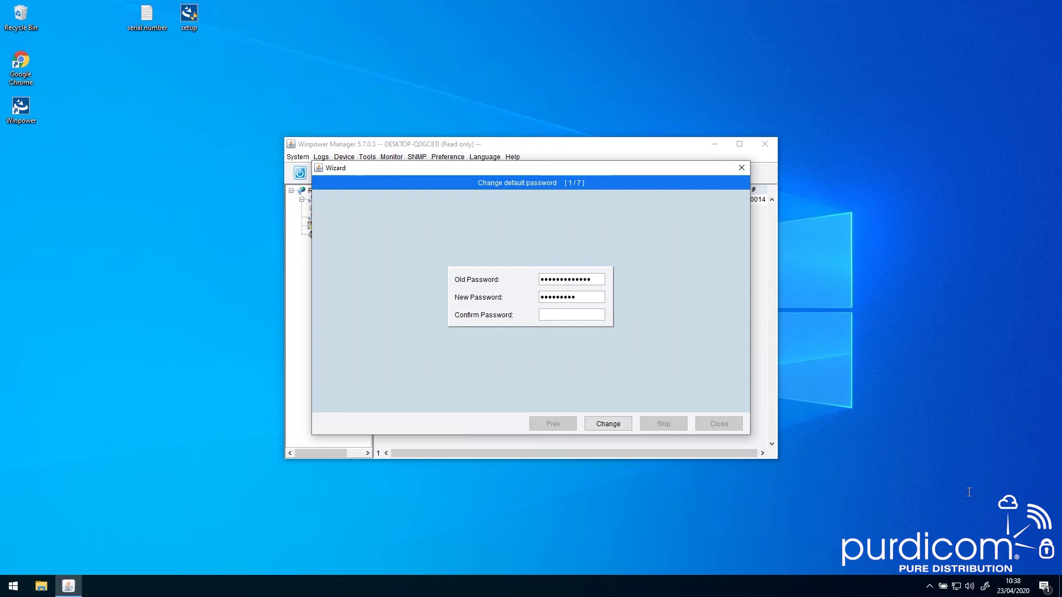
type("1234567890")
key("Tab")
key("space")
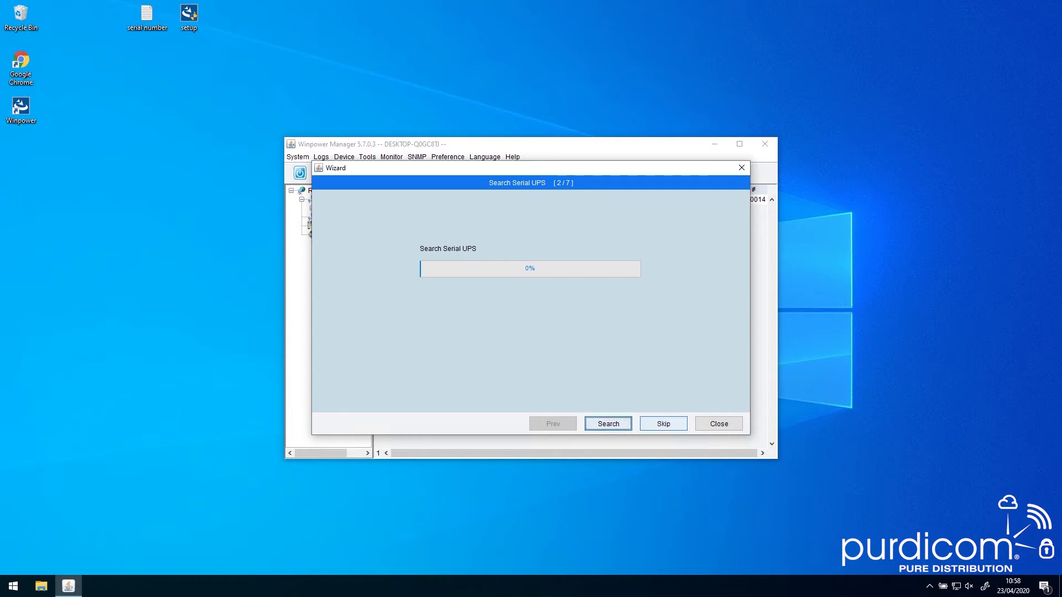
Search for the USB UPS and enable shutdown at 20% battery capacity
key("space")
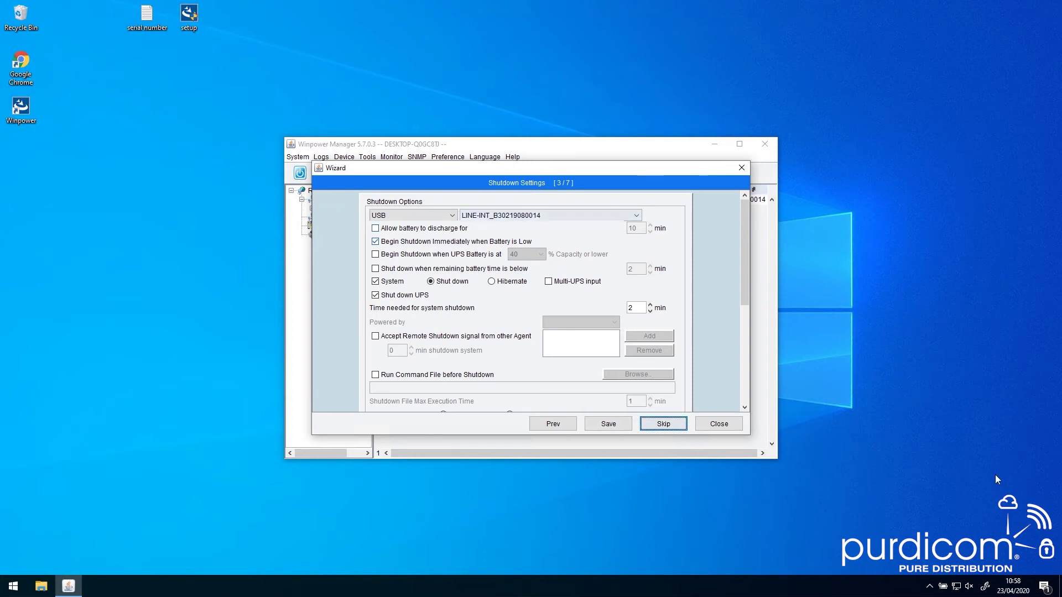
scroll(525, 304, "down", 2)
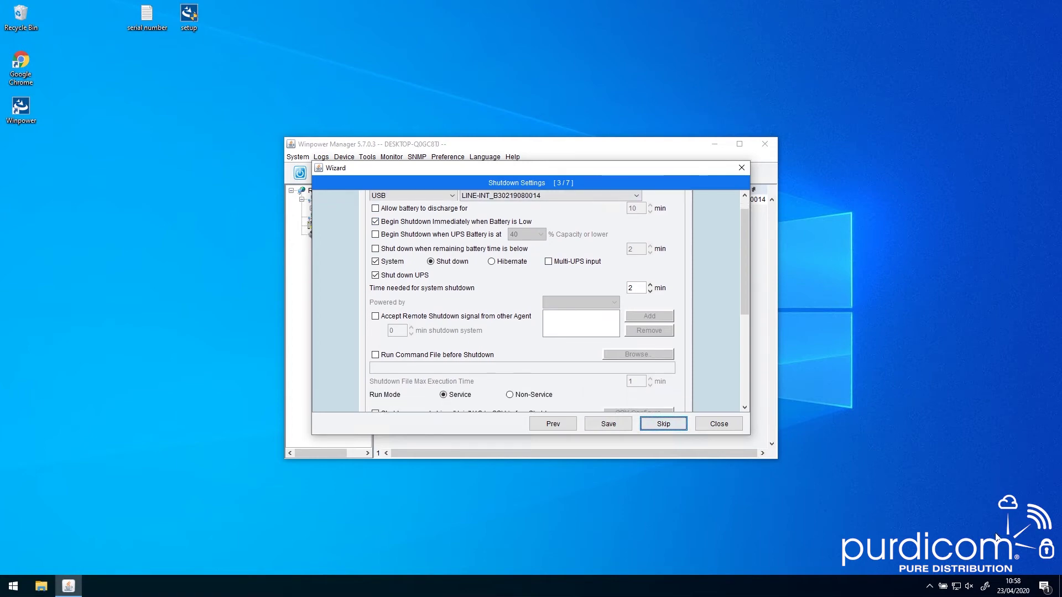
key("space")
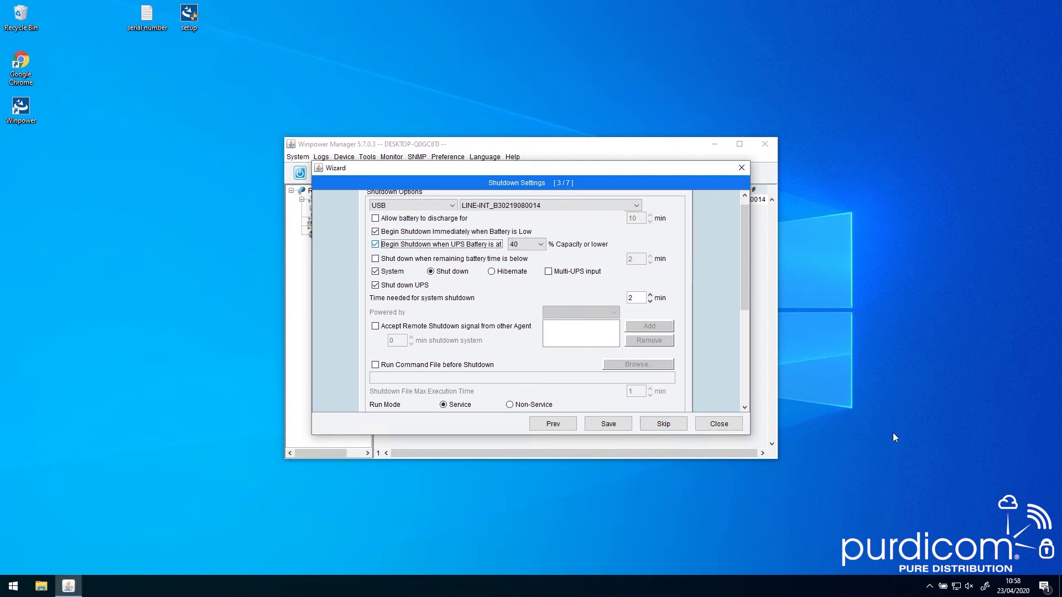
key("alt+Down")
key("Down")
key("Down")
key("Down")
key("Down")
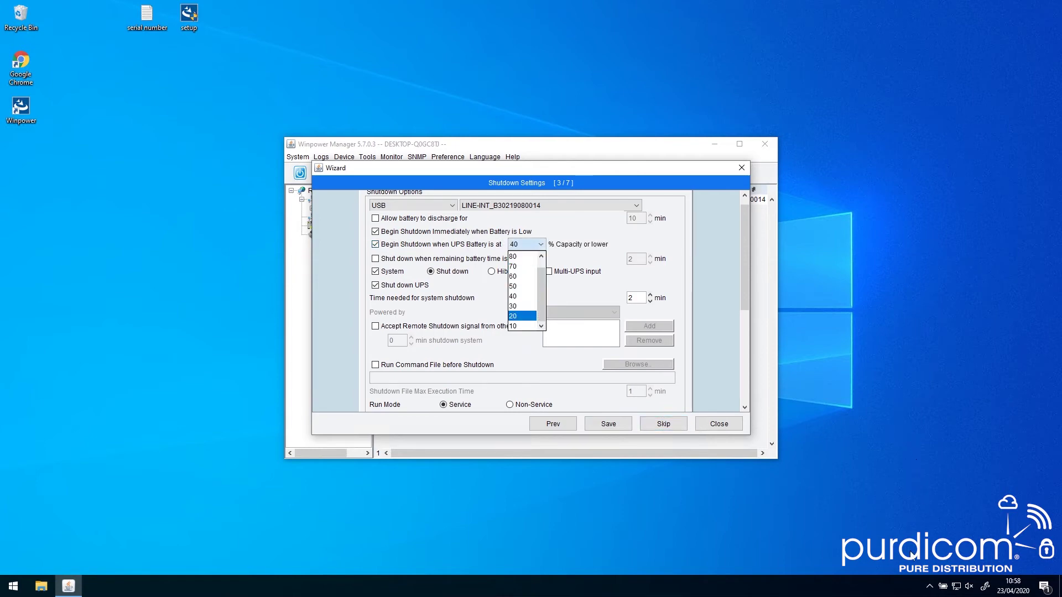
key("Return")
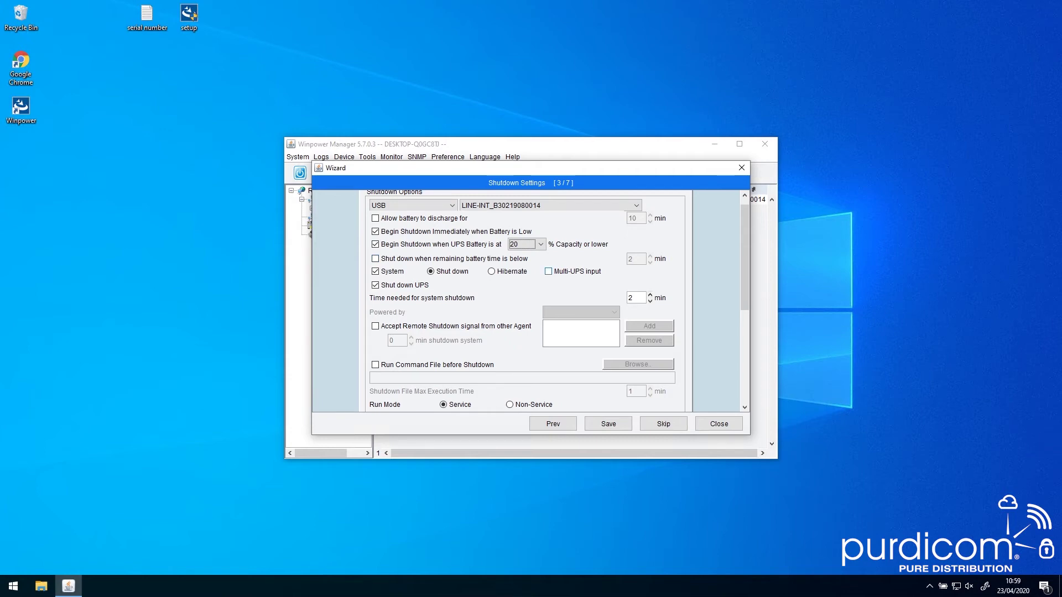
scroll(526, 299, "down", 1)
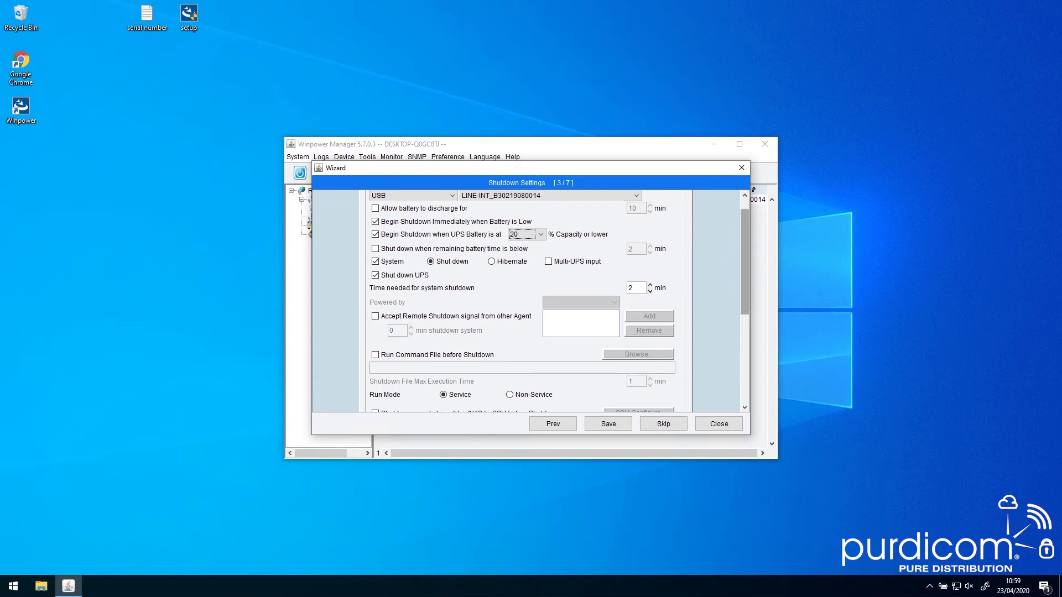
scroll(525, 299, "down", 5)
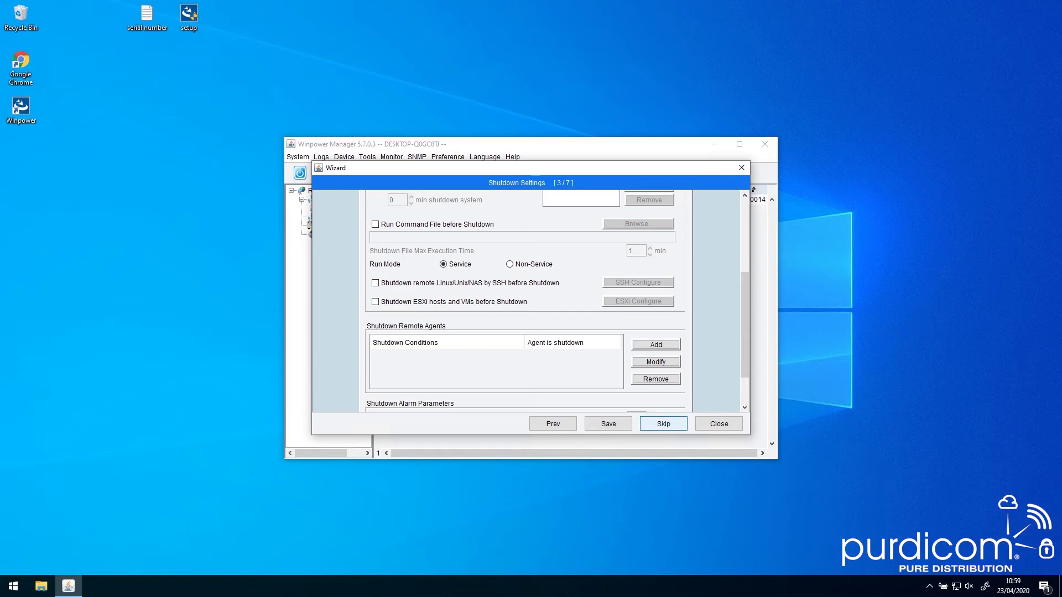
Skip the Shutdown Settings, SNMP UPS search, E-mail and SMS pages to reach the server URL
left_click(663, 423)
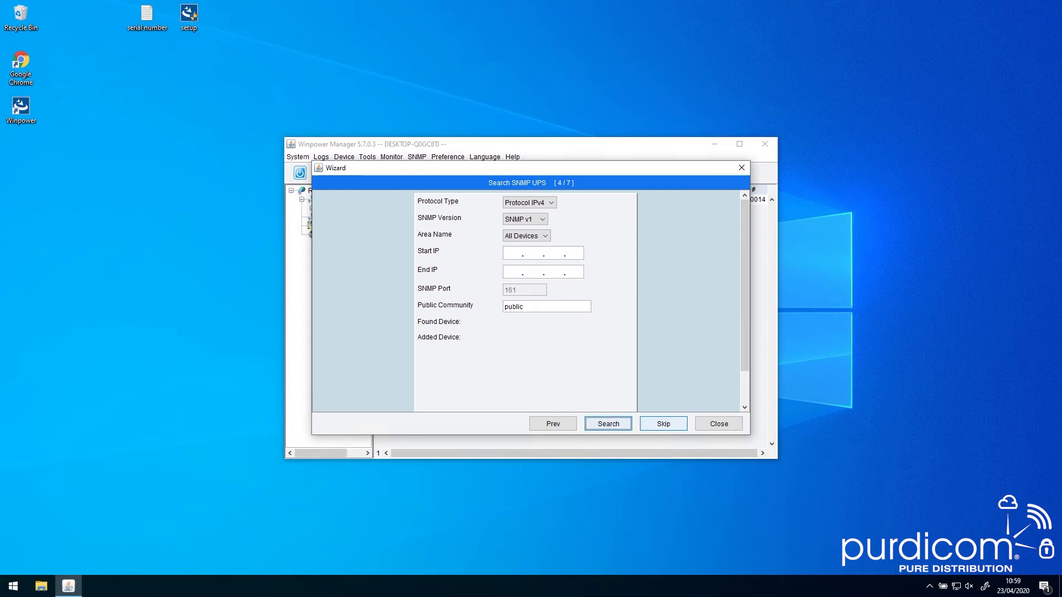
left_click(663, 424)
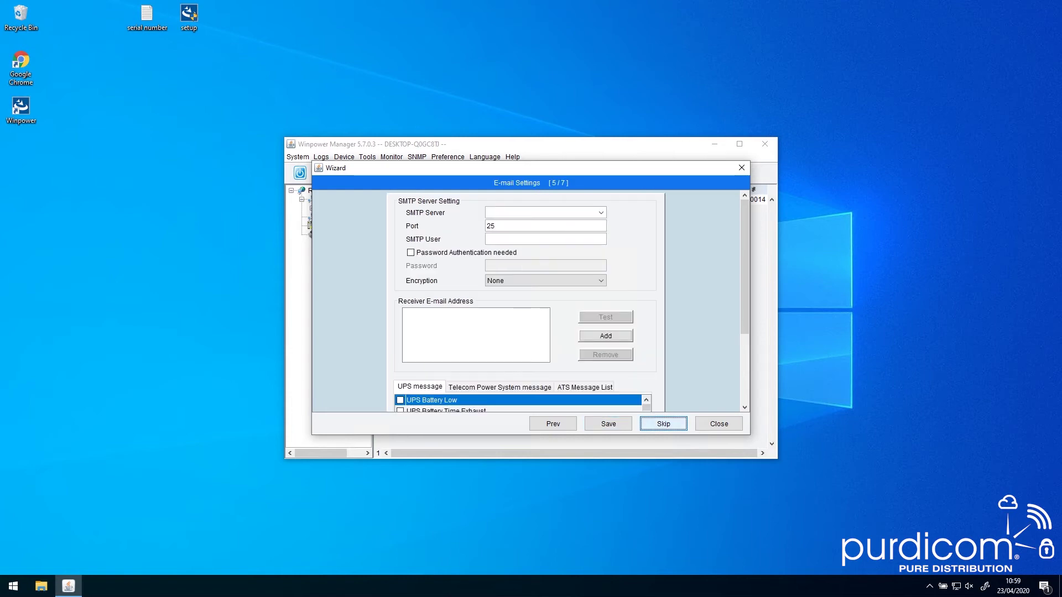
left_click(663, 424)
left_click(664, 424)
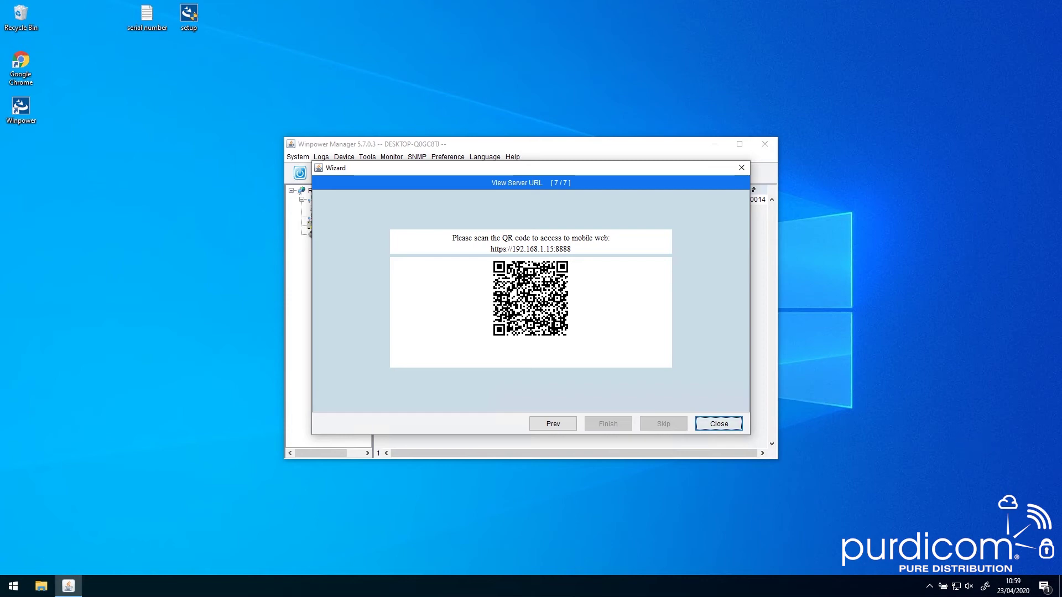
key("Return")
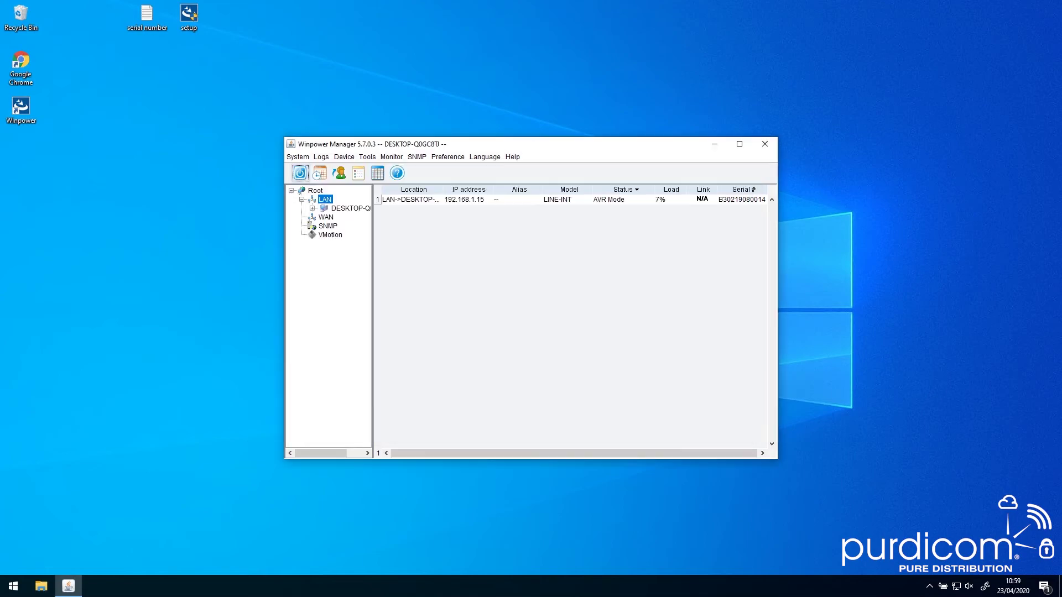
left_click(740, 143)
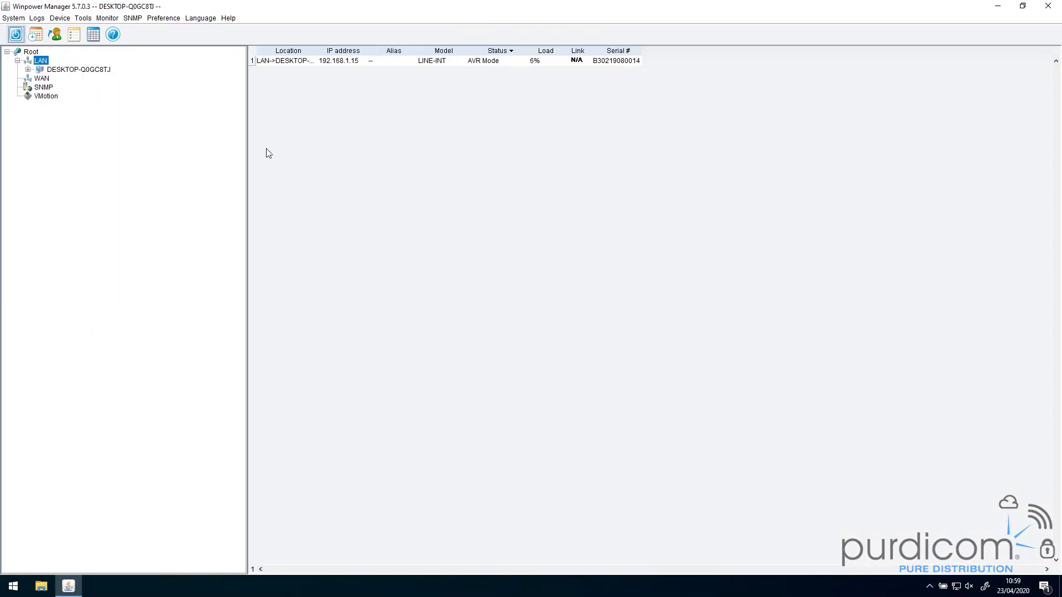
key("Down")
key("Right")
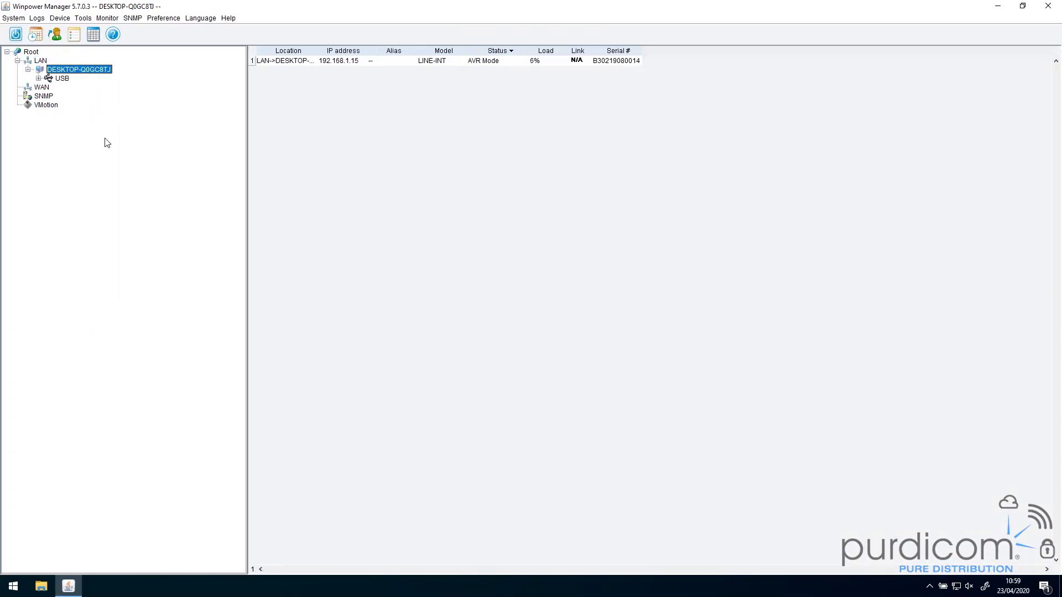
key("Down")
key("Right")
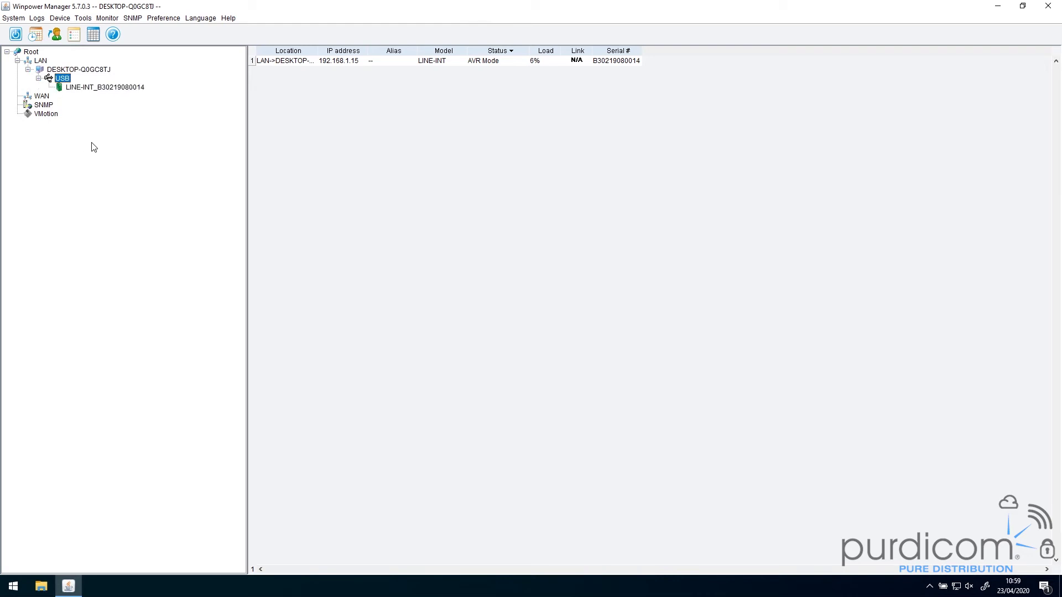
key("Down")
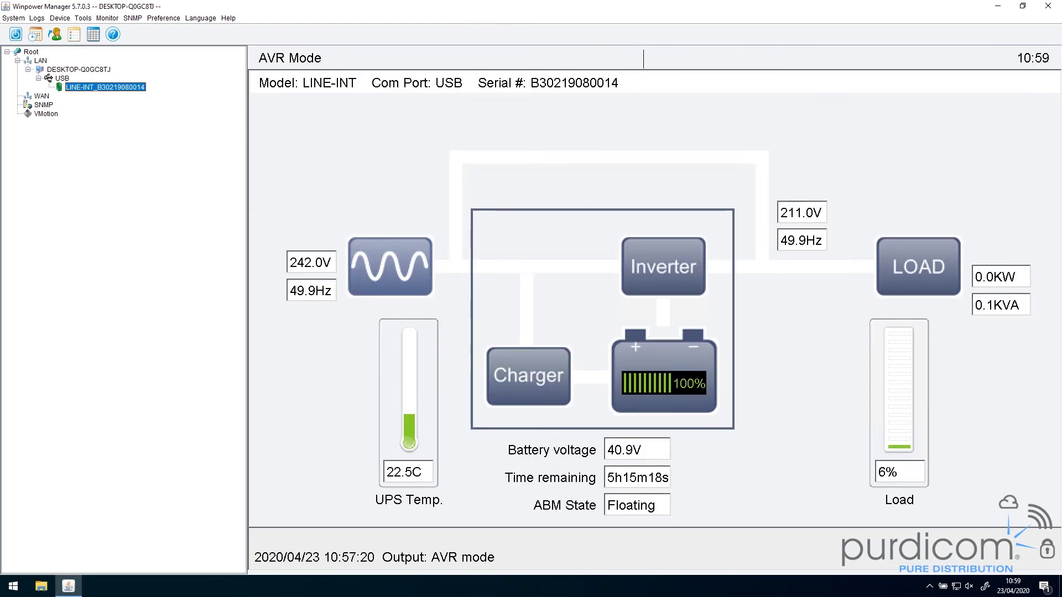